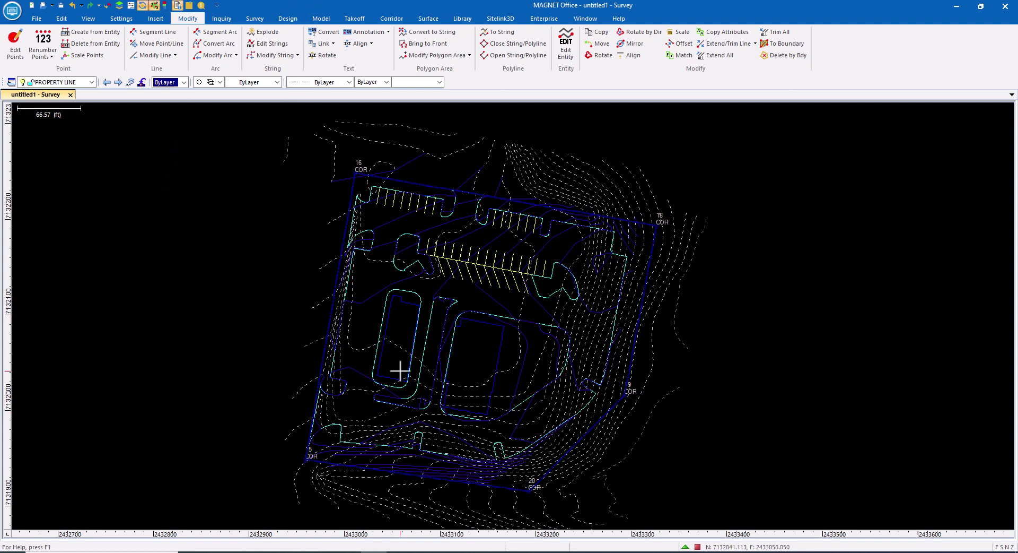
Convert the inner building outline to a Polygon, declining to use its points in the surface.
{"action": "left_click", "coordinate": [416, 335]}
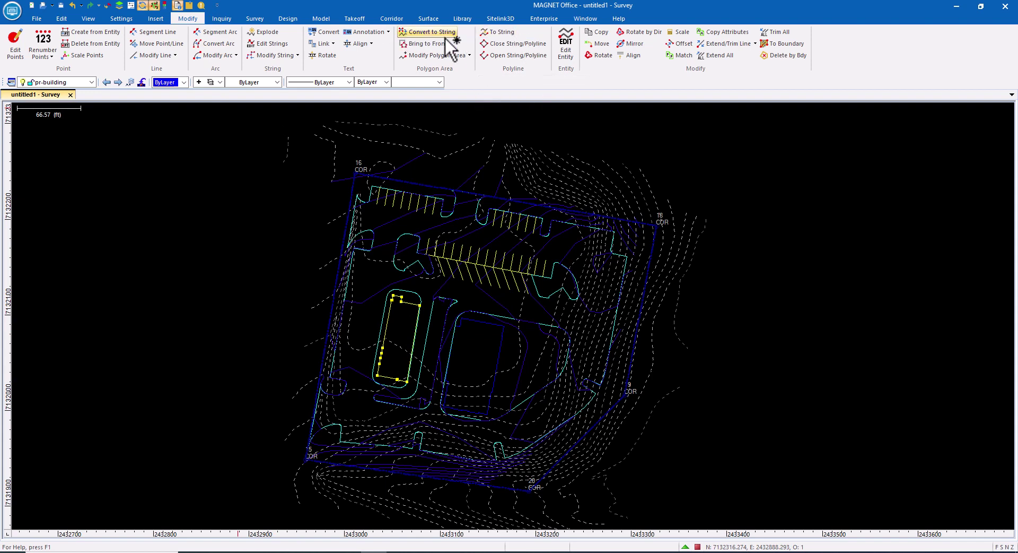
{"action": "double_click", "coordinate": [410, 302]}
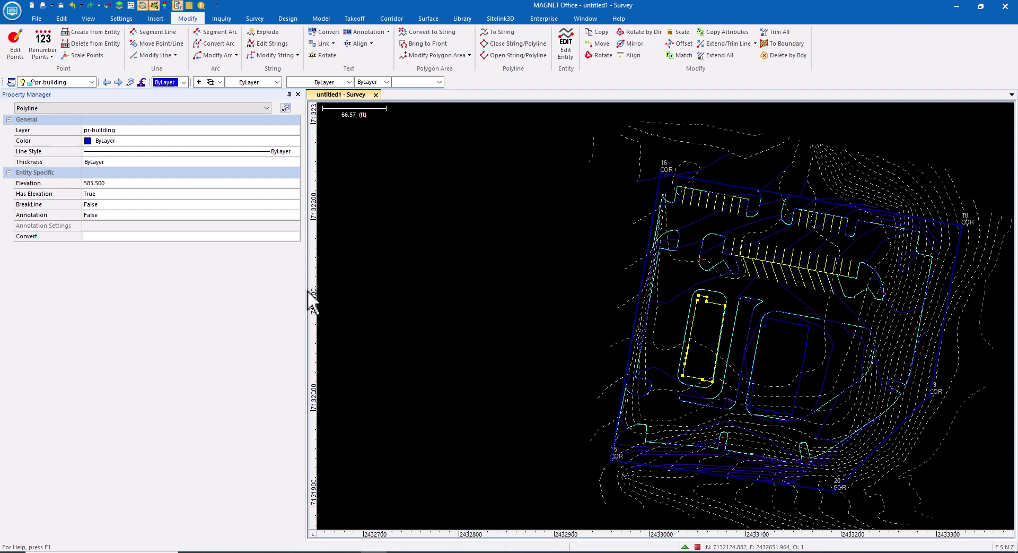
{"action": "left_click", "coordinate": [135, 237]}
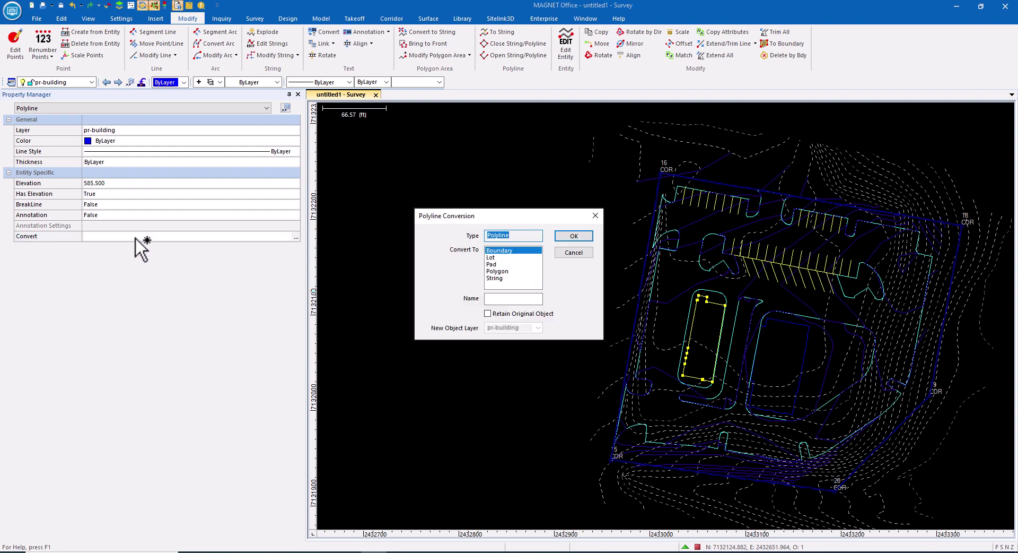
{"action": "left_click", "coordinate": [501, 271]}
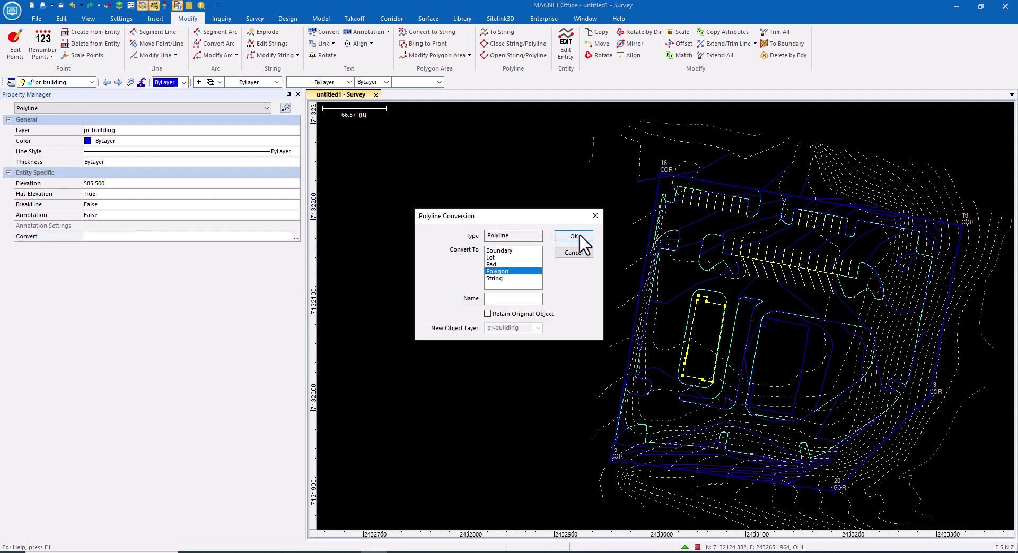
{"action": "left_click", "coordinate": [574, 236]}
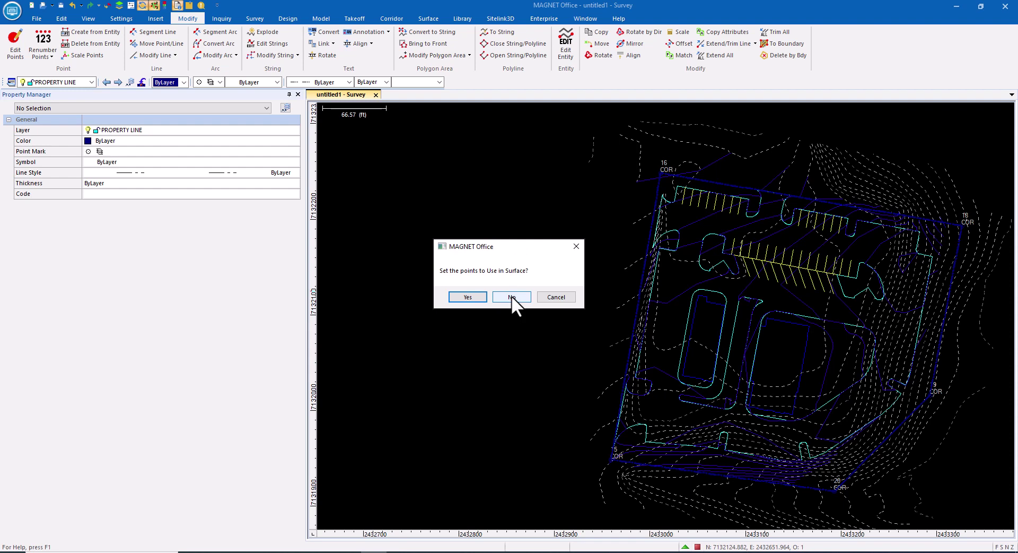
{"action": "left_click", "coordinate": [511, 296]}
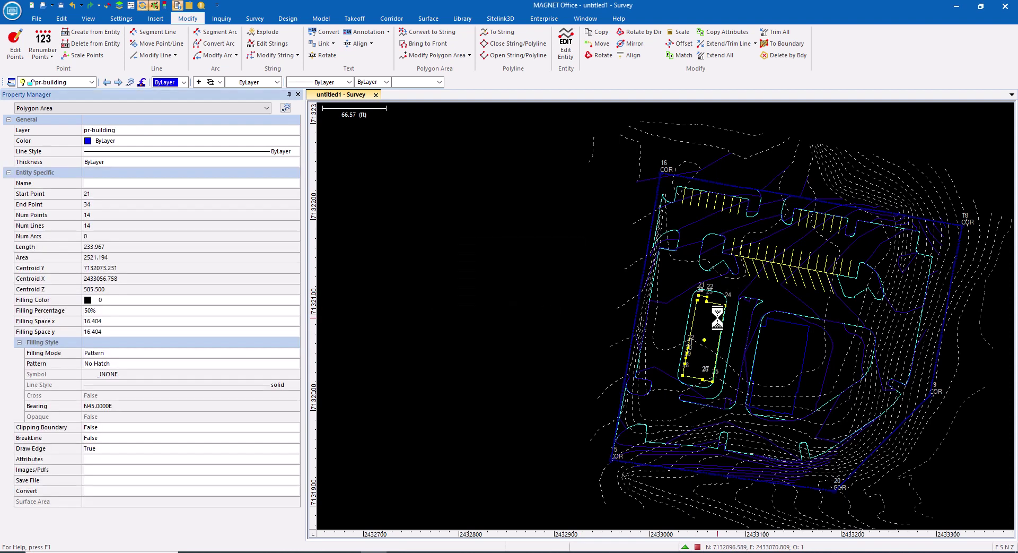
Give the building polygon the solid gray fill pattern and deselect it.
{"action": "scroll", "coordinate": [712, 350], "scroll_direction": "up", "scroll_amount": 1}
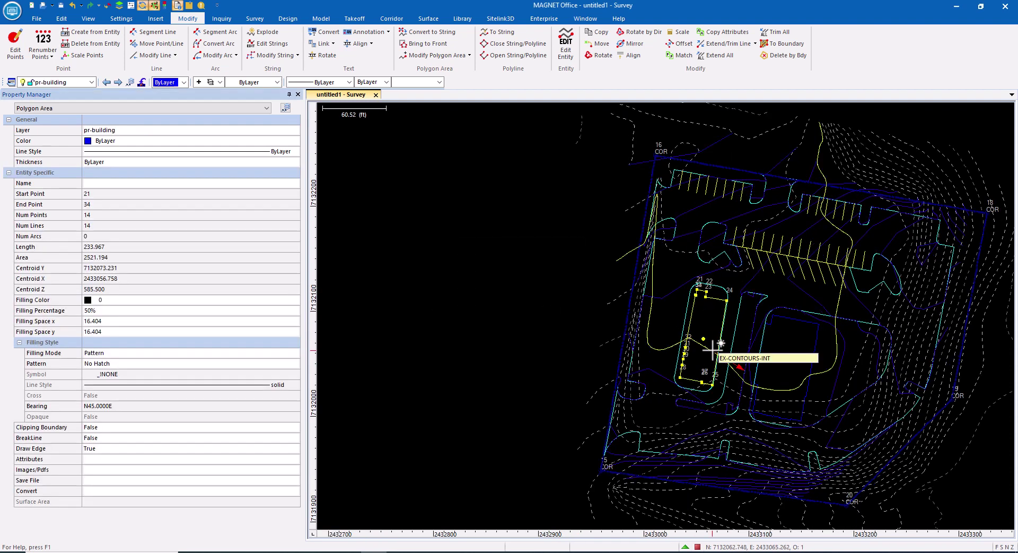
{"action": "mouse_move", "coordinate": [712, 350]}
{"action": "middle_mouse_down"}
{"action": "mouse_move", "coordinate": [610, 337]}
{"action": "mouse_move", "coordinate": [610, 268]}
{"action": "middle_mouse_up"}
{"action": "scroll", "coordinate": [630, 318], "scroll_direction": "up", "scroll_amount": 3}
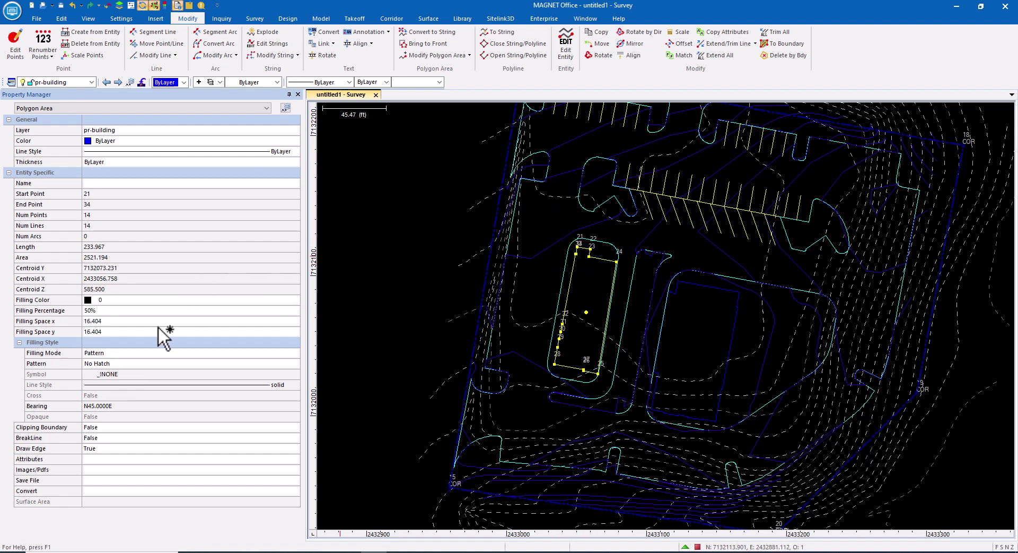
{"action": "left_click", "coordinate": [126, 365]}
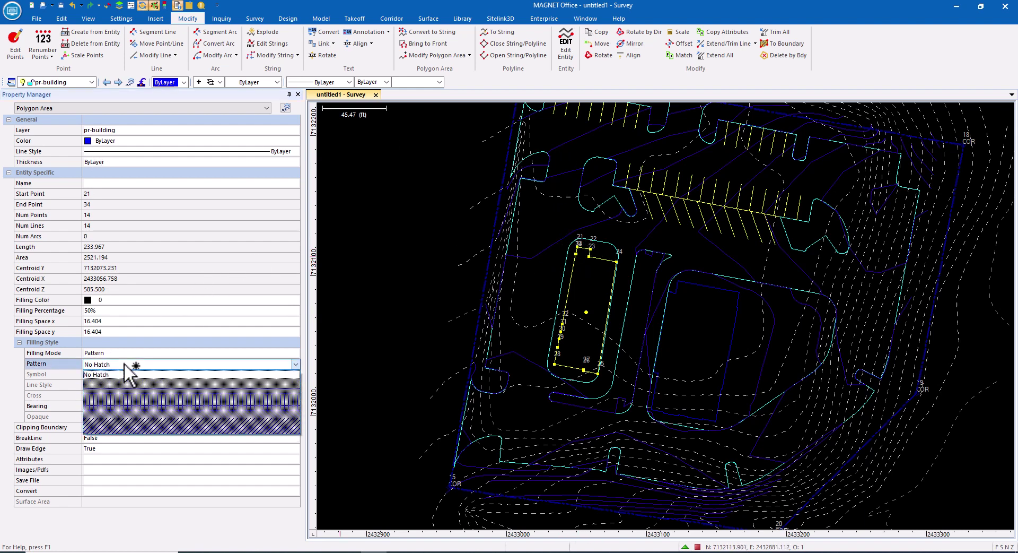
{"action": "left_click", "coordinate": [120, 381]}
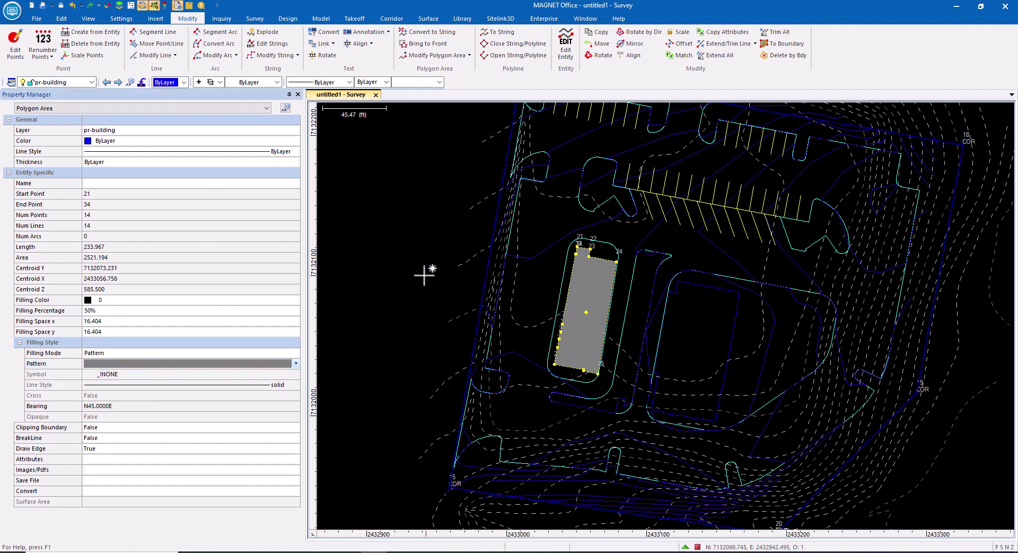
{"action": "key", "text": "Escape"}
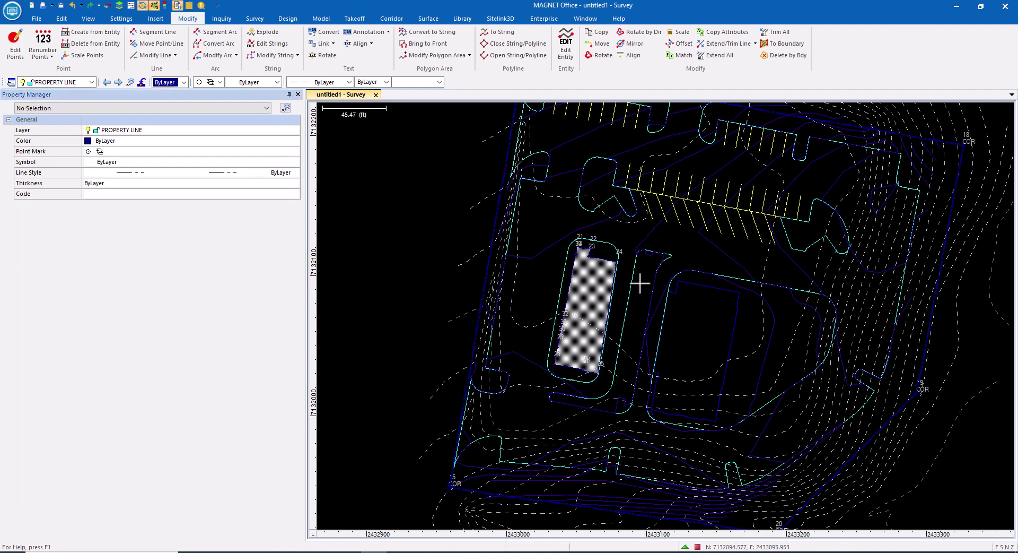
Convert the right-hand building outline to a Polygon, answering No to using it in the surface.
{"action": "left_click", "coordinate": [698, 282]}
{"action": "left_click", "coordinate": [121, 236]}
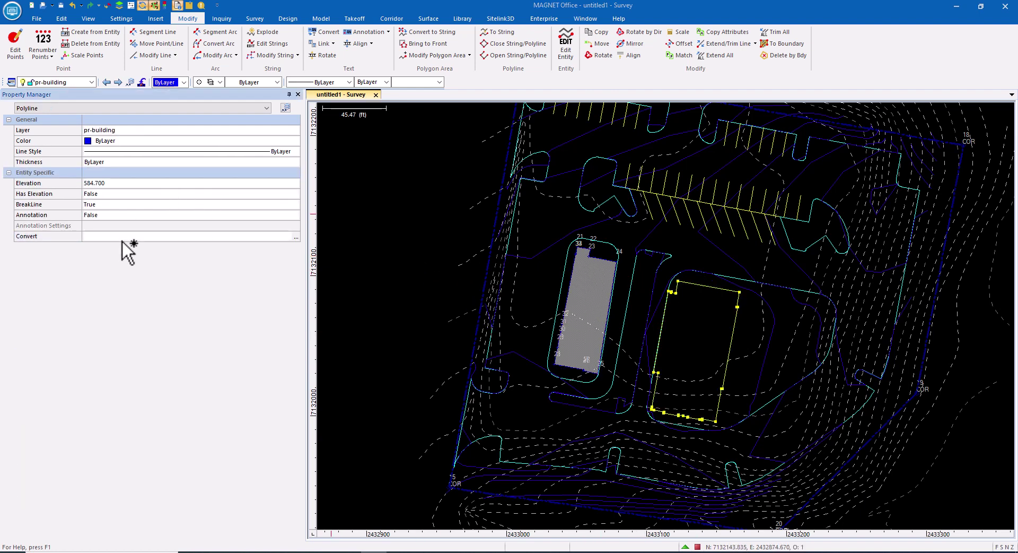
{"action": "left_click", "coordinate": [504, 270]}
{"action": "left_click", "coordinate": [573, 236]}
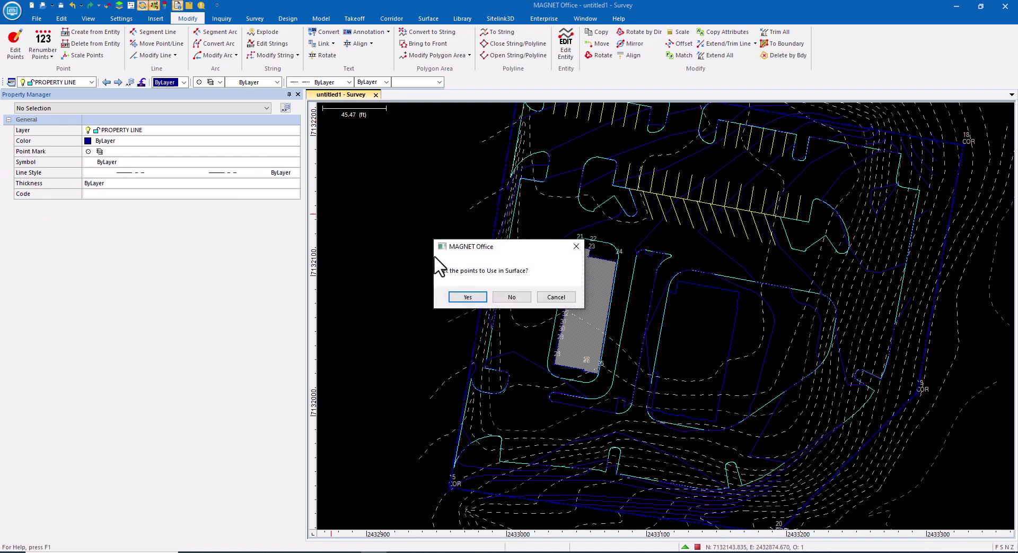
{"action": "left_click", "coordinate": [517, 297]}
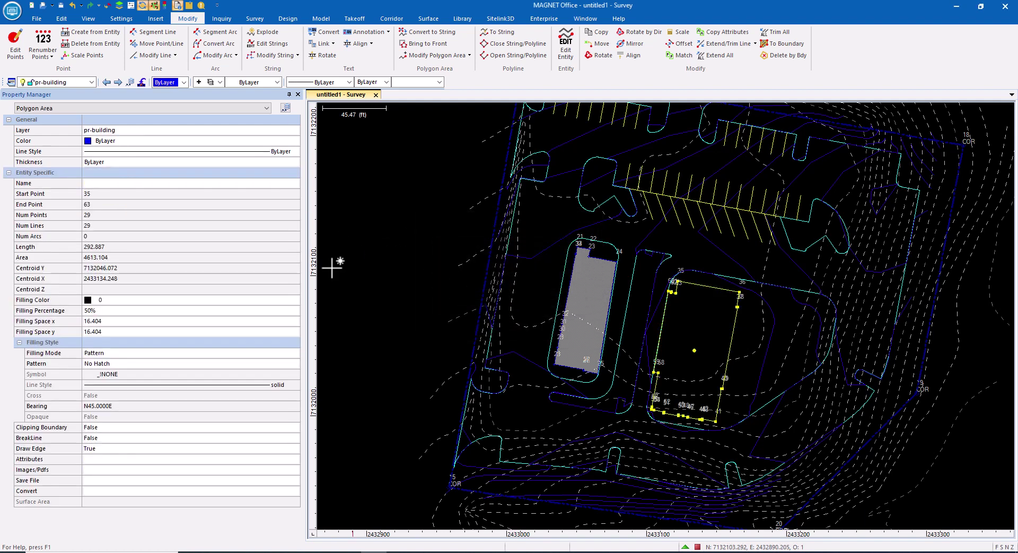
Set that polygon's Pattern to the gray fill and close Property Manager.
{"action": "left_click", "coordinate": [117, 365]}
{"action": "left_click", "coordinate": [118, 385]}
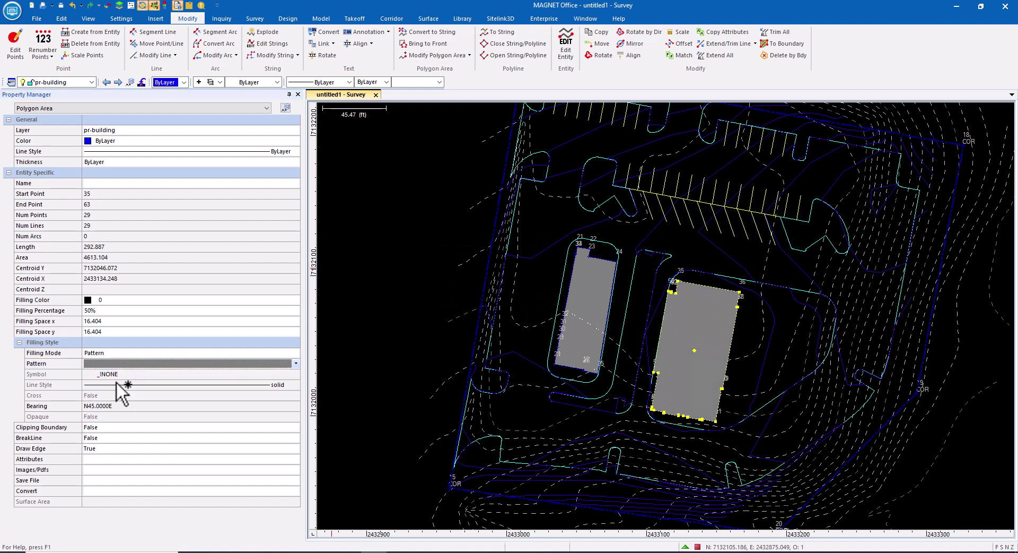
{"action": "left_click", "coordinate": [113, 416]}
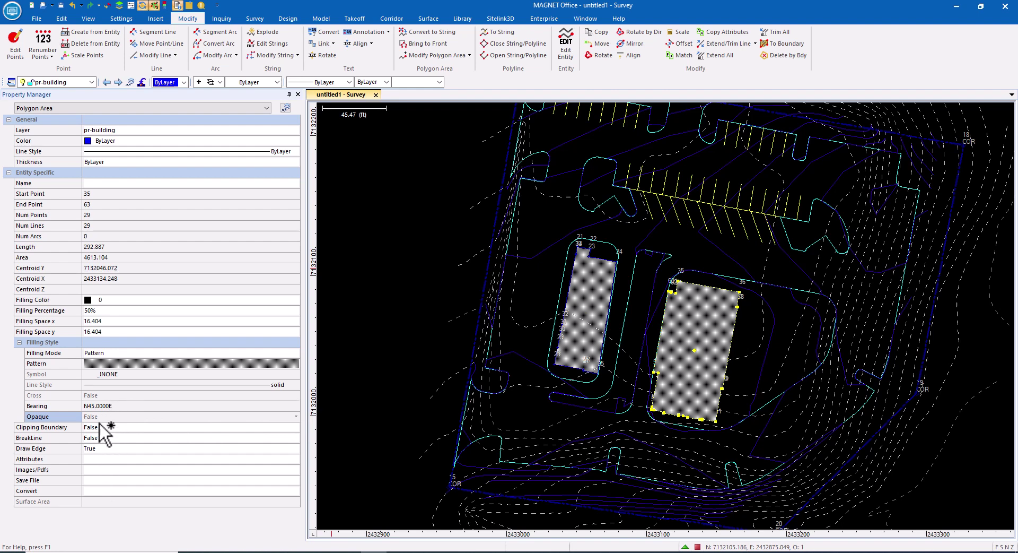
{"action": "left_click", "coordinate": [298, 94]}
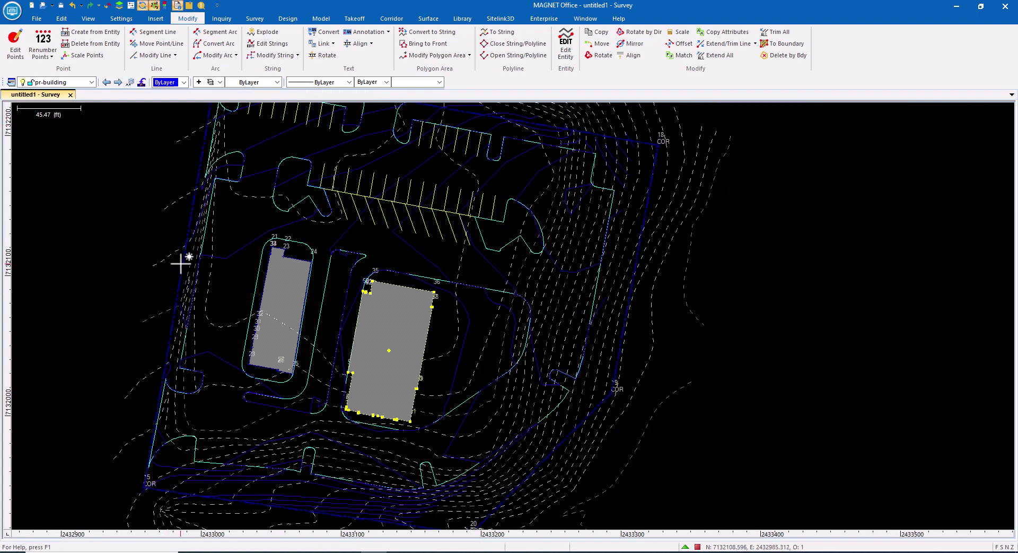
Set Annotation to True on the property line string to label bearings and distances like 304.05.
{"action": "left_click", "coordinate": [184, 266]}
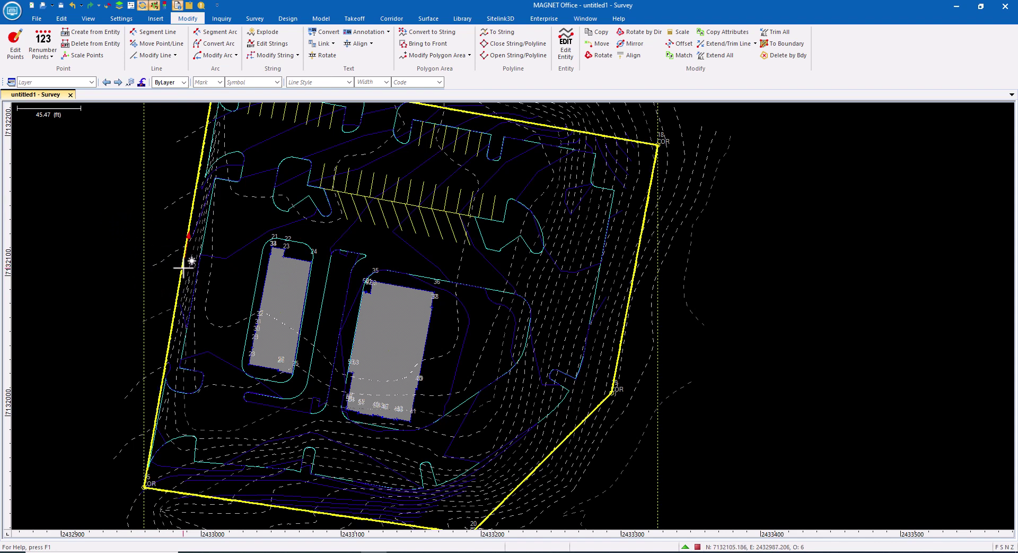
{"action": "double_click", "coordinate": [184, 266]}
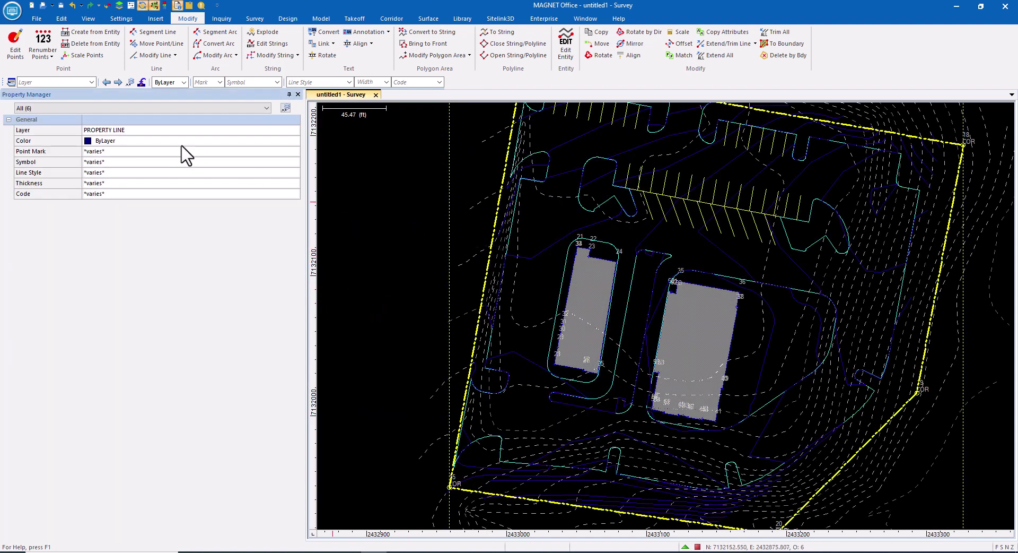
{"action": "left_click", "coordinate": [84, 109]}
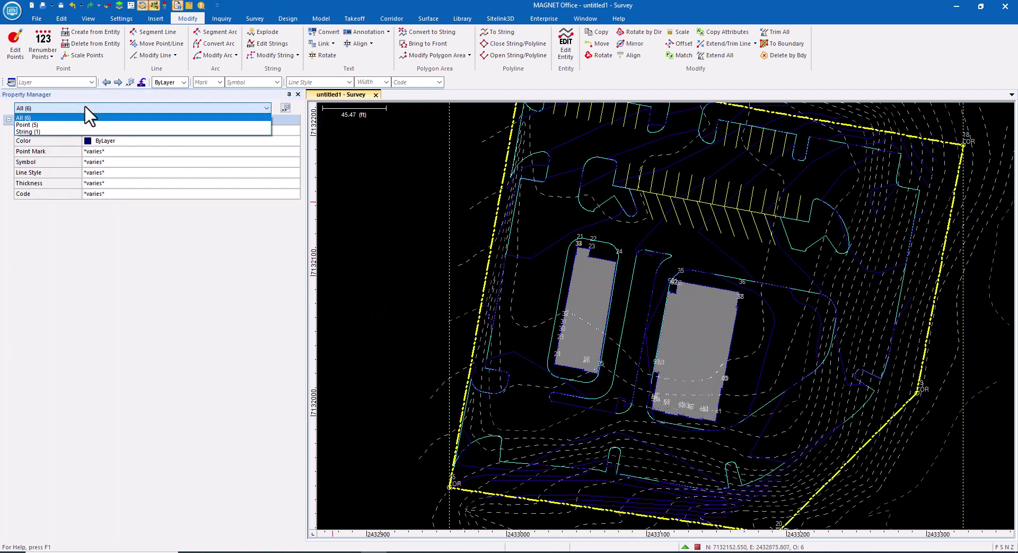
{"action": "left_click", "coordinate": [24, 132]}
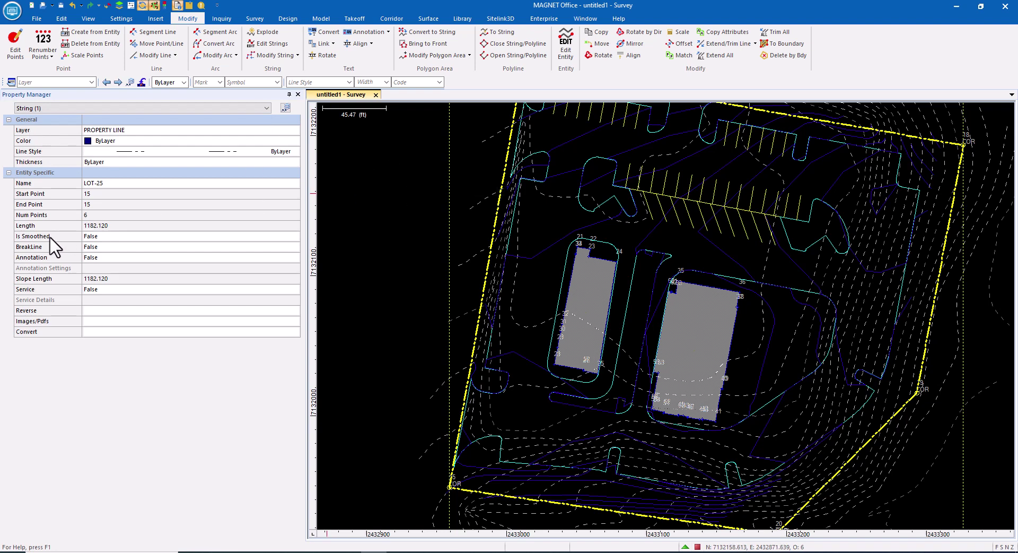
{"action": "left_click", "coordinate": [107, 256]}
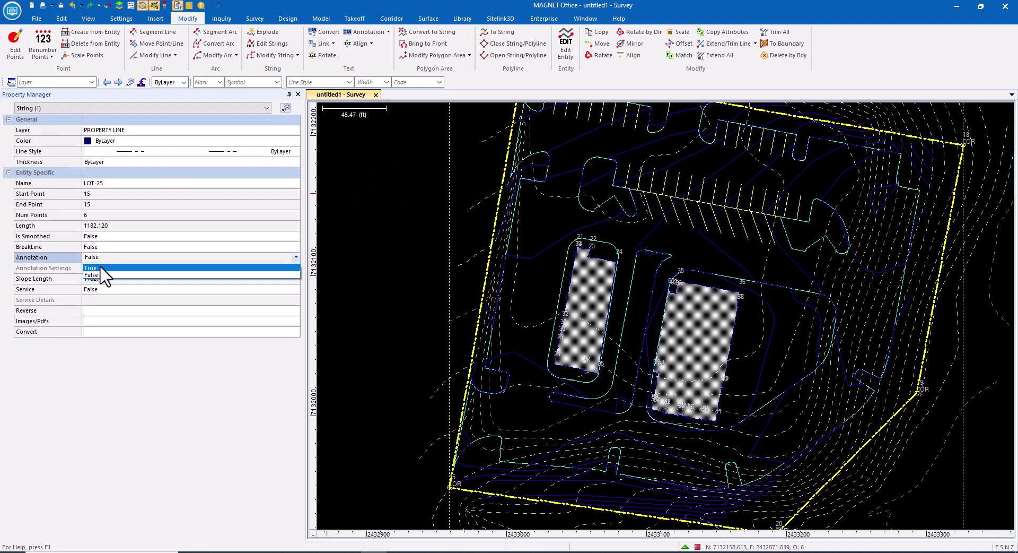
{"action": "left_click", "coordinate": [101, 268]}
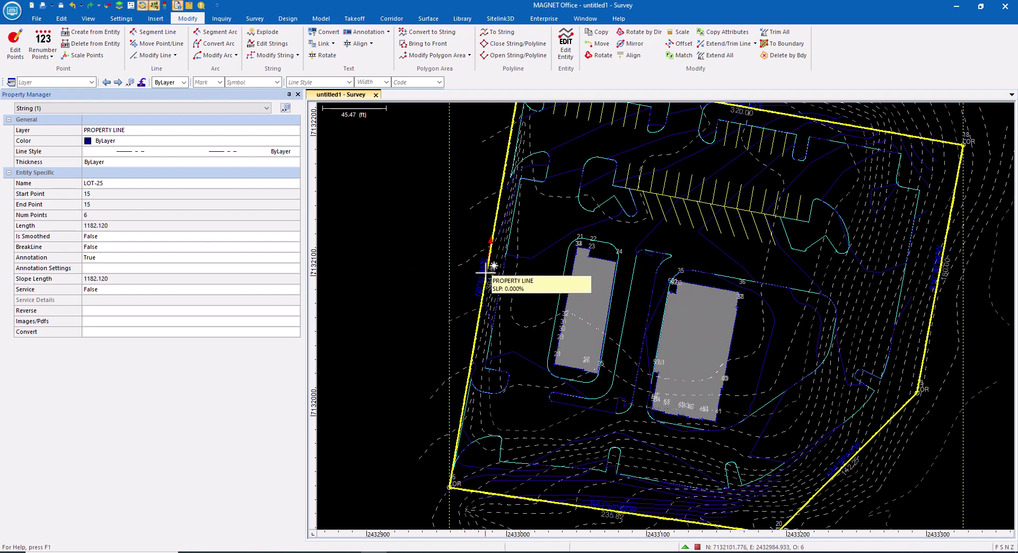
{"action": "left_click", "coordinate": [298, 93]}
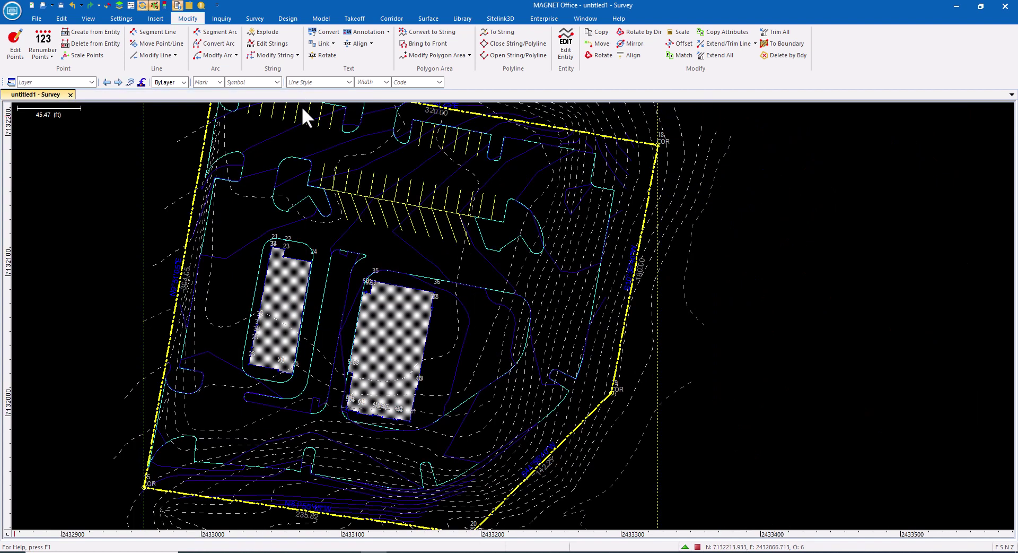
{"action": "key", "text": "Escape"}
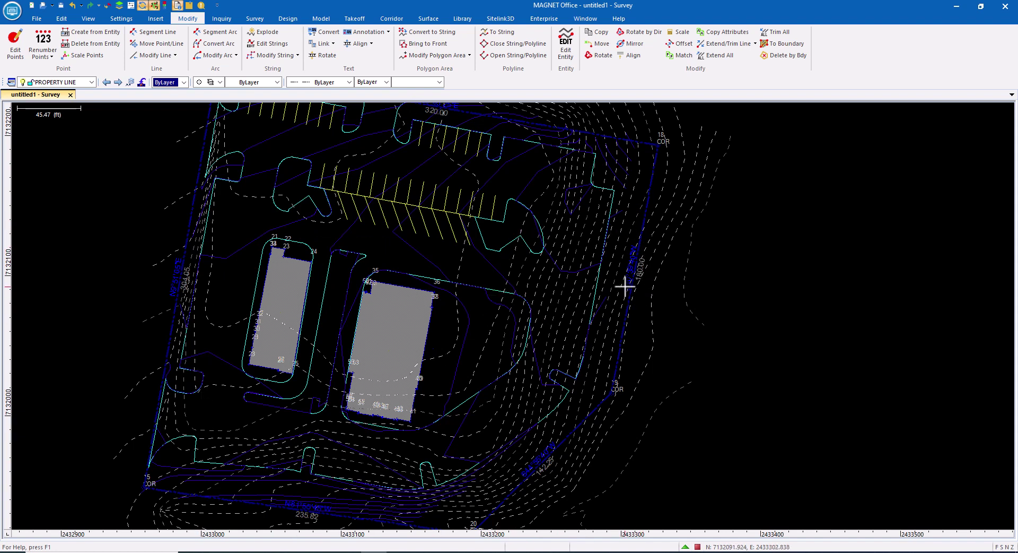
Set the parking island polyline's Elevation to 585.500 with Has Elevation True.
{"action": "scroll", "coordinate": [330, 318], "scroll_direction": "up", "scroll_amount": 3}
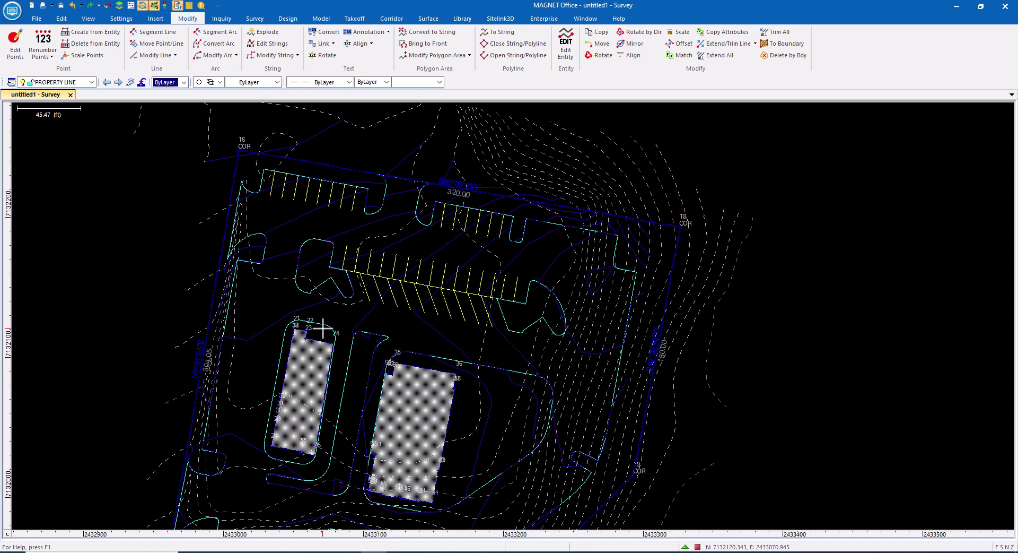
{"action": "scroll", "coordinate": [322, 328], "scroll_direction": "up", "scroll_amount": 2}
{"action": "middle_click_drag", "start_coordinate": [329, 331], "coordinate": [374, 261]}
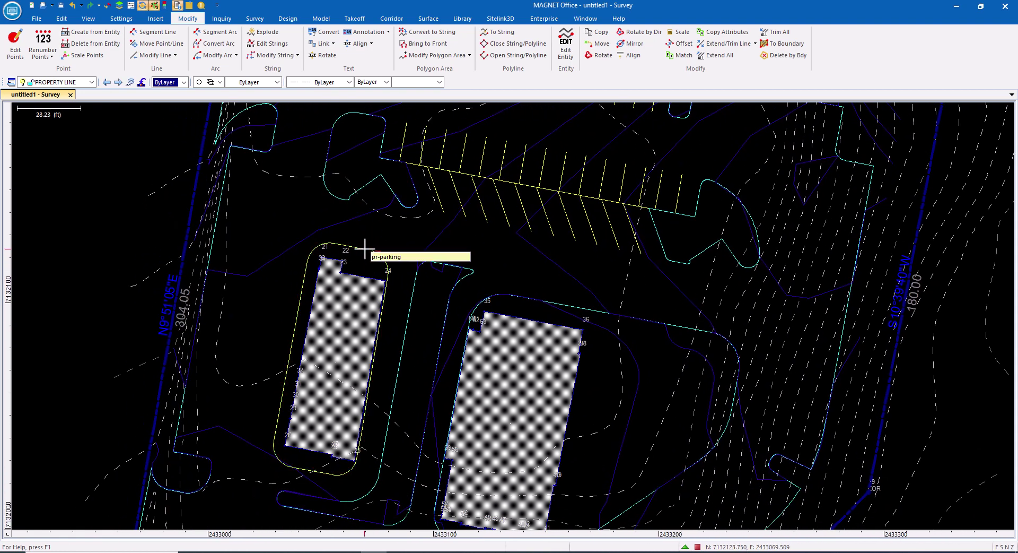
{"action": "double_click", "coordinate": [365, 248]}
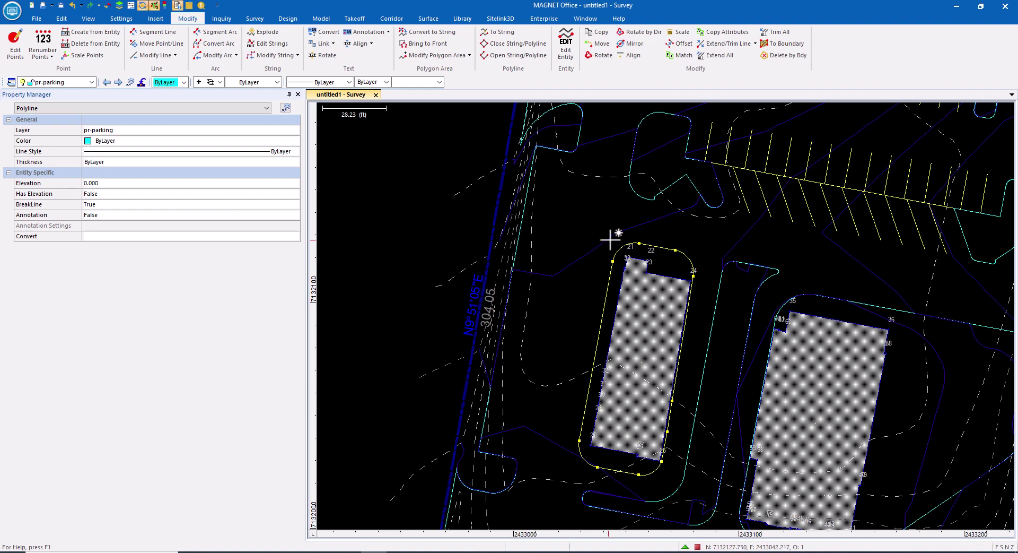
{"action": "left_click", "coordinate": [62, 184]}
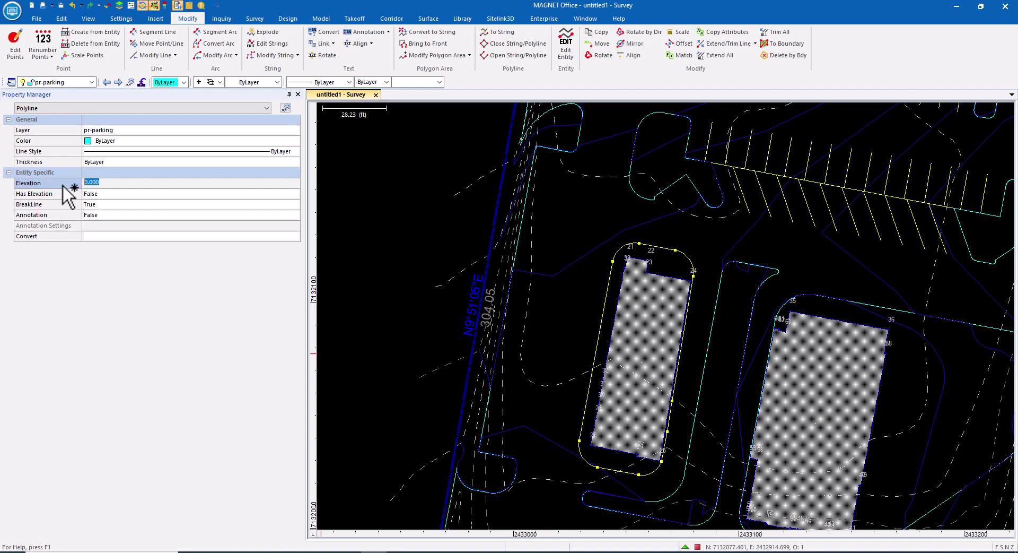
{"action": "type", "text": "585.5"}
{"action": "left_click", "coordinate": [90, 194]}
{"action": "left_click", "coordinate": [105, 204]}
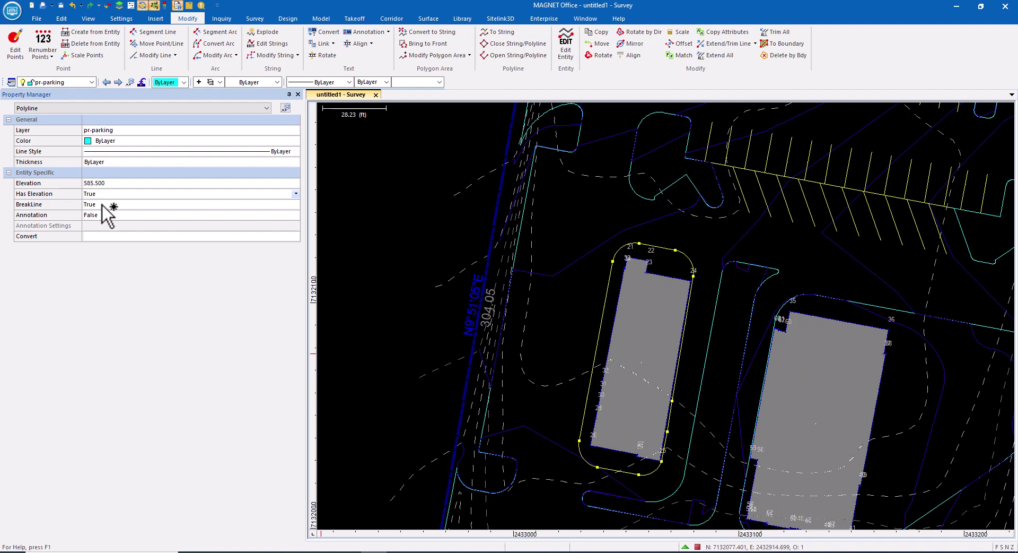
{"action": "left_click", "coordinate": [297, 93]}
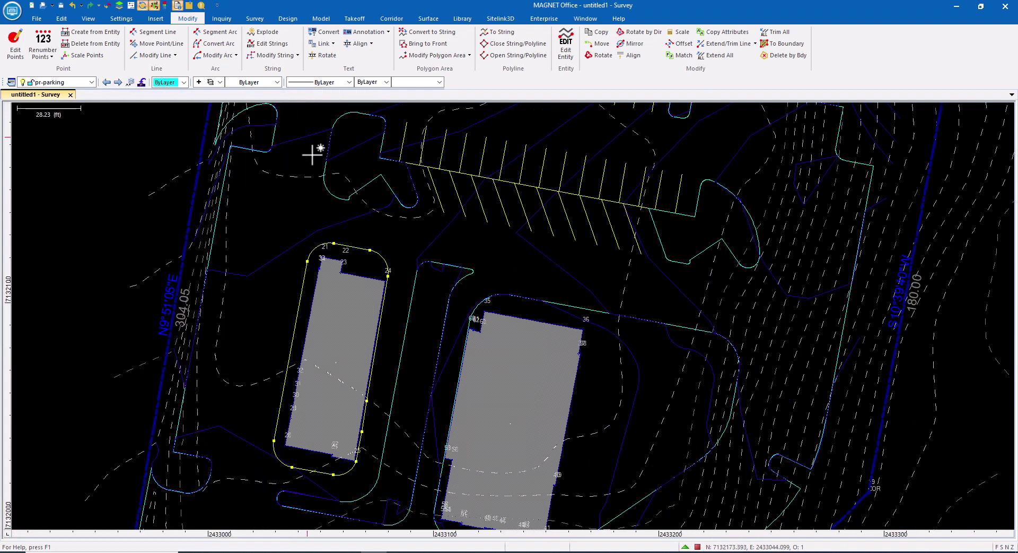
{"action": "key", "text": "Escape"}
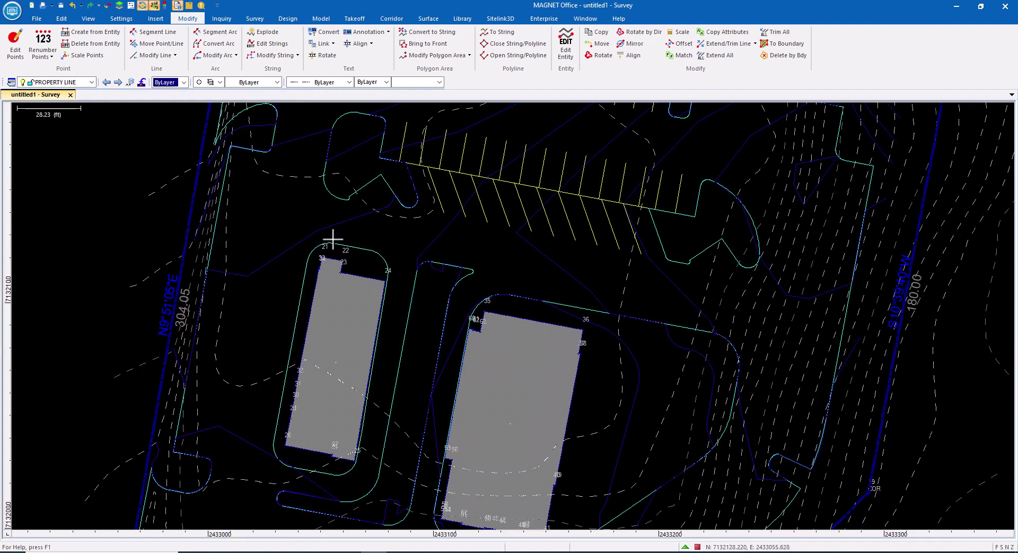
In General Settings, show point Elevation and hide Number and Code, then select the parking polyline.
{"action": "left_click", "coordinate": [698, 546]}
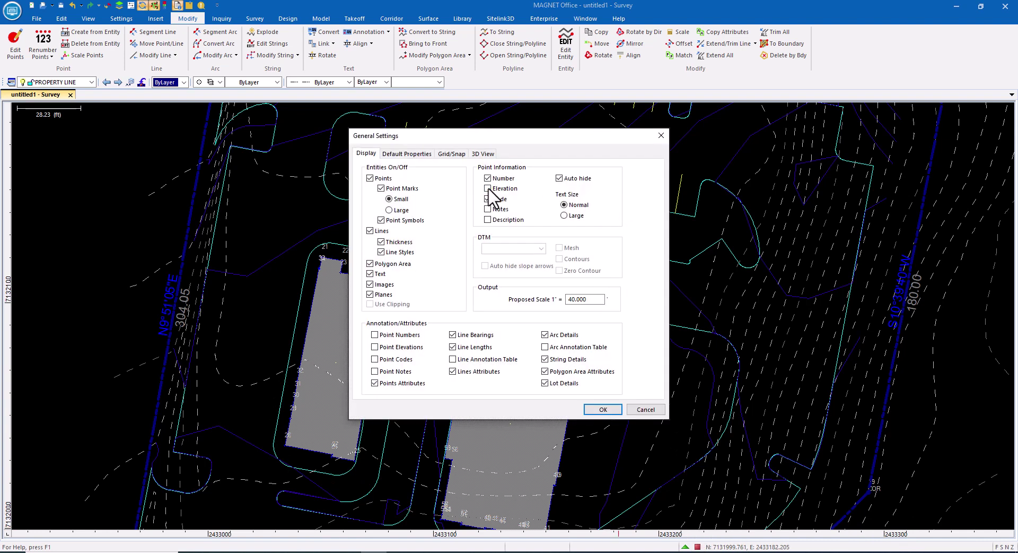
{"action": "left_click", "coordinate": [488, 189]}
{"action": "left_click", "coordinate": [487, 198]}
{"action": "left_click", "coordinate": [501, 178]}
{"action": "left_click", "coordinate": [597, 409]}
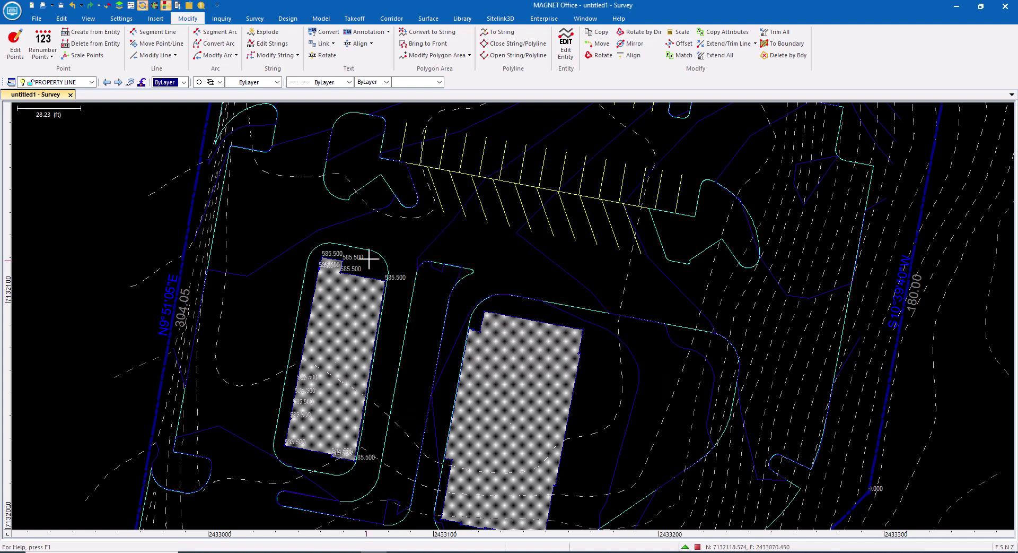
{"action": "left_click", "coordinate": [300, 300]}
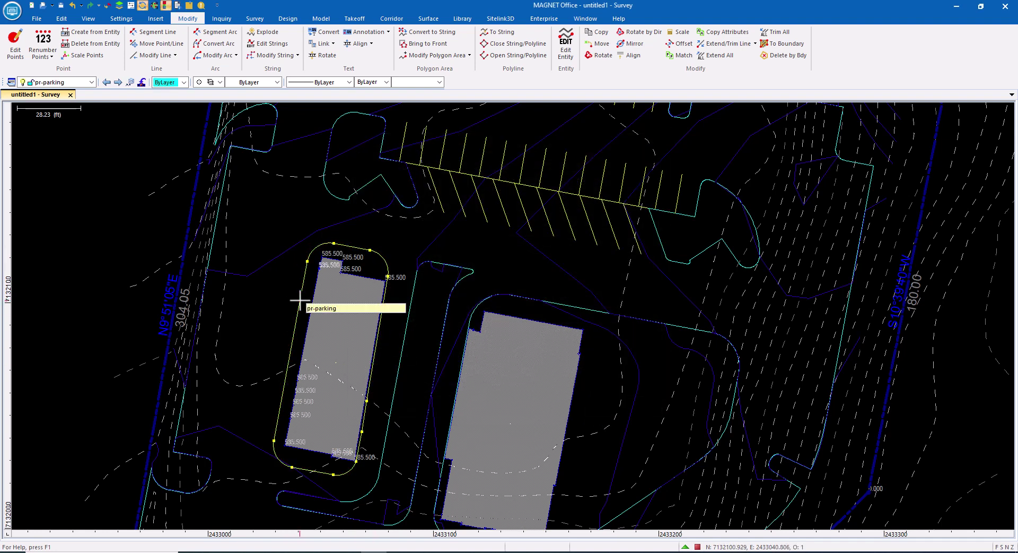
Convert the parking island polyline to a String, answering Yes to Use in Surface.
{"action": "left_click", "coordinate": [106, 32]}
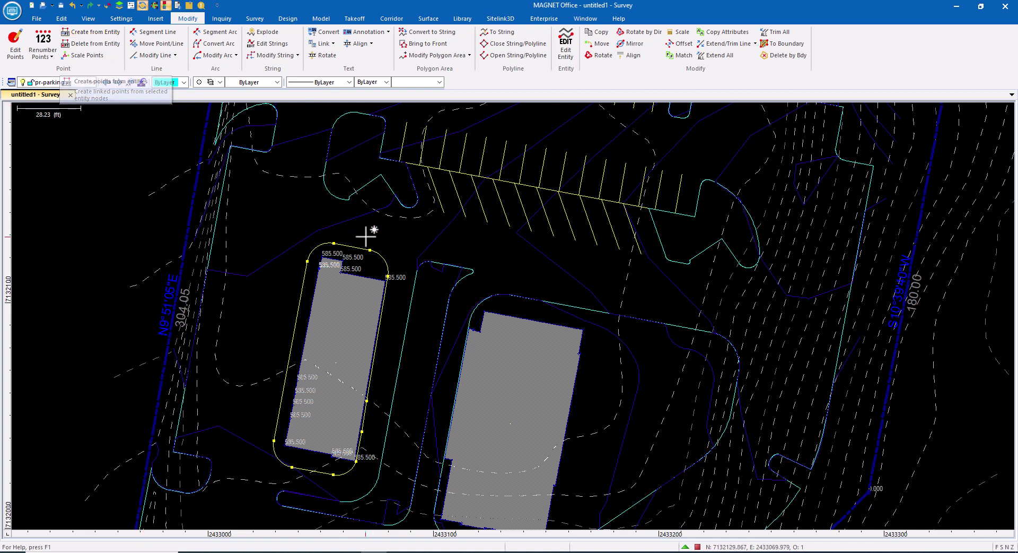
{"action": "left_click", "coordinate": [353, 246]}
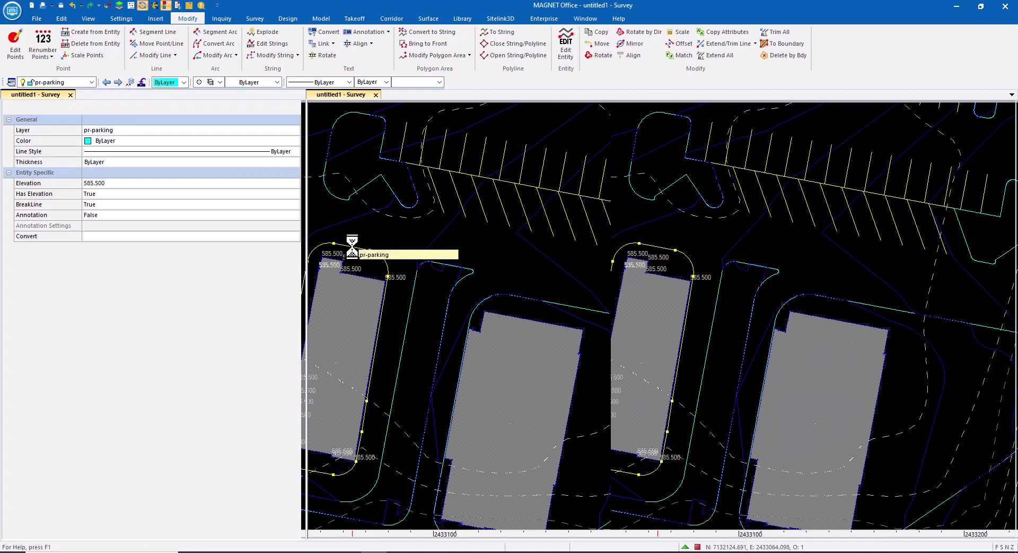
{"action": "left_click", "coordinate": [109, 237]}
{"action": "left_click", "coordinate": [295, 237]}
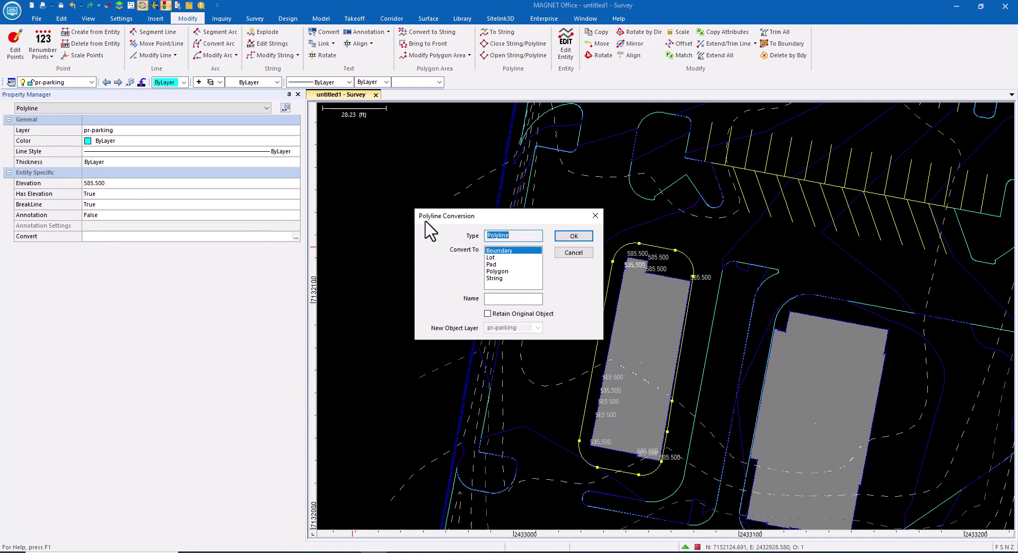
{"action": "left_click", "coordinate": [505, 278]}
{"action": "left_click", "coordinate": [567, 234]}
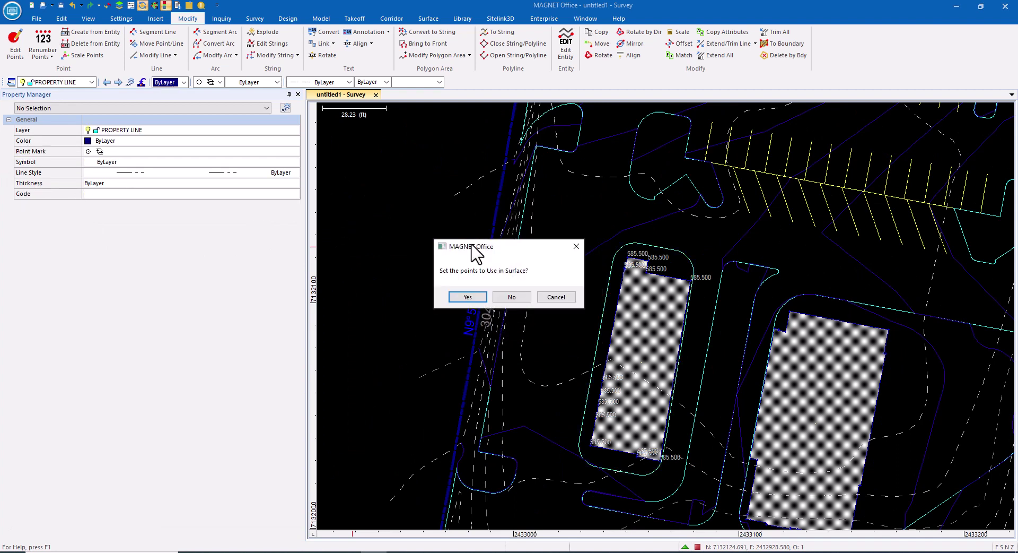
{"action": "left_click", "coordinate": [467, 296]}
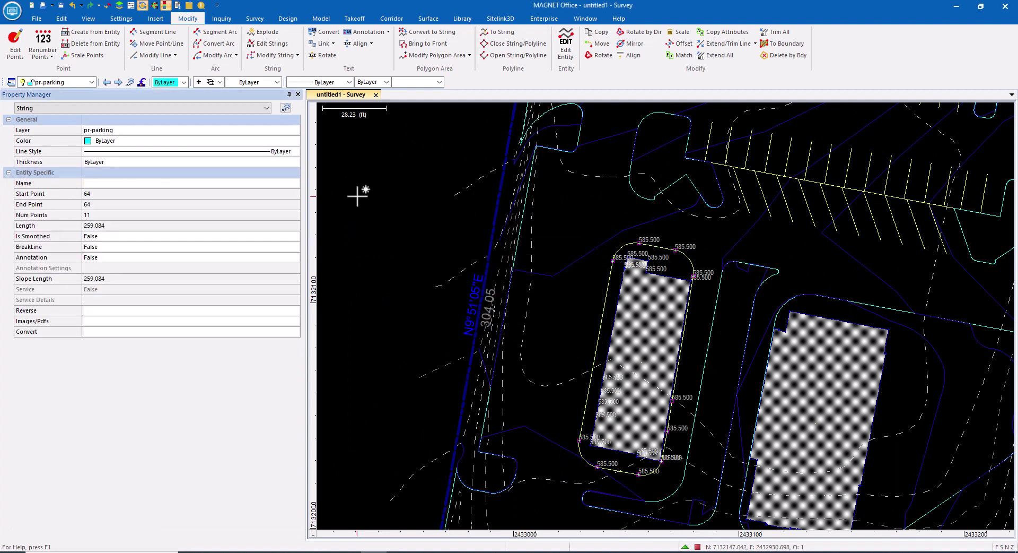
{"action": "left_click", "coordinate": [296, 94]}
{"action": "middle_click_drag", "start_coordinate": [353, 298], "coordinate": [390, 246]}
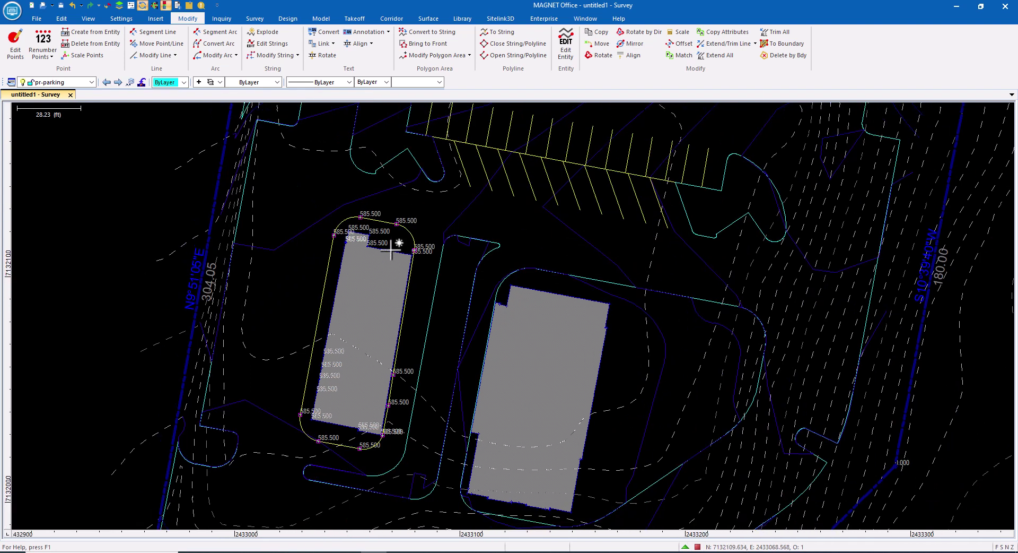
{"action": "key", "text": "Escape"}
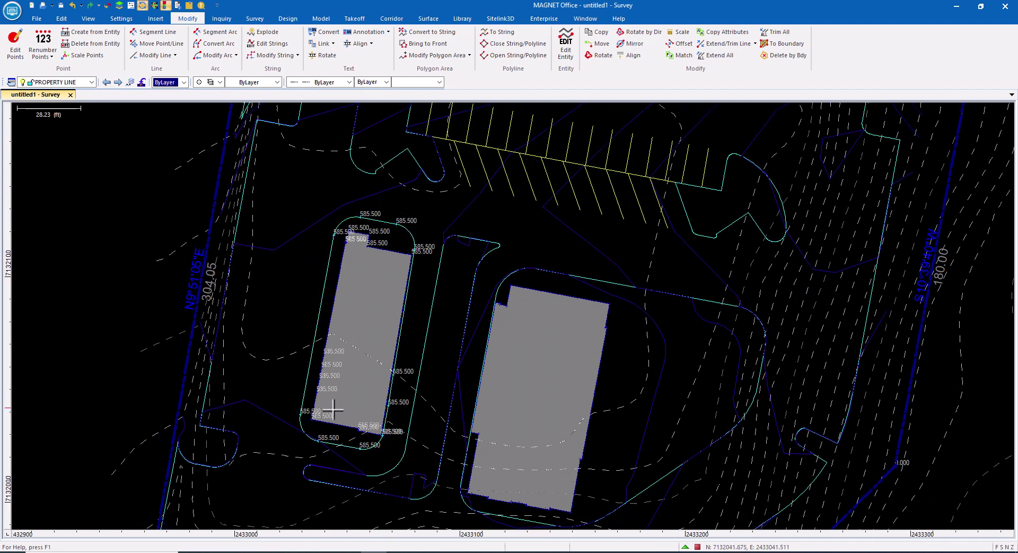
In Edit Strings on the parking string, turn Ctrl off for points 65 through 73.
{"action": "left_click", "coordinate": [268, 44]}
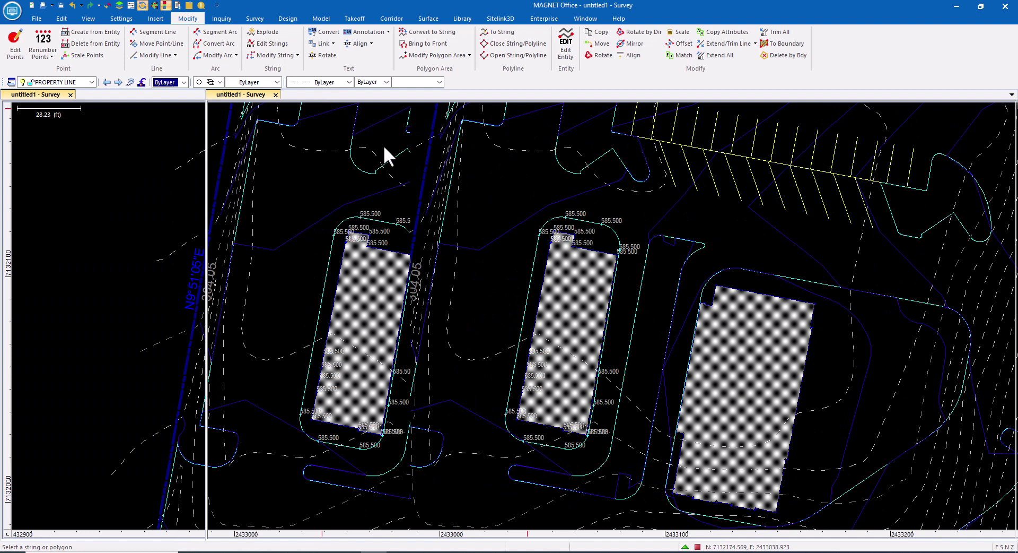
{"action": "left_click", "coordinate": [602, 212]}
{"action": "middle_click_drag", "start_coordinate": [515, 108], "coordinate": [529, 201]}
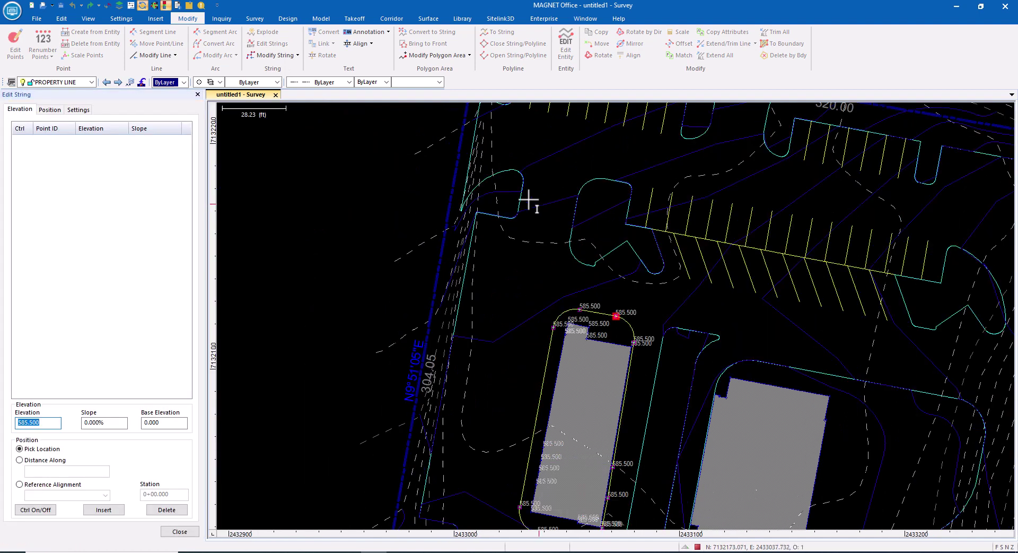
{"action": "middle_click_drag", "start_coordinate": [605, 319], "coordinate": [504, 250]}
{"action": "scroll", "coordinate": [505, 250], "scroll_direction": "up", "scroll_amount": 1}
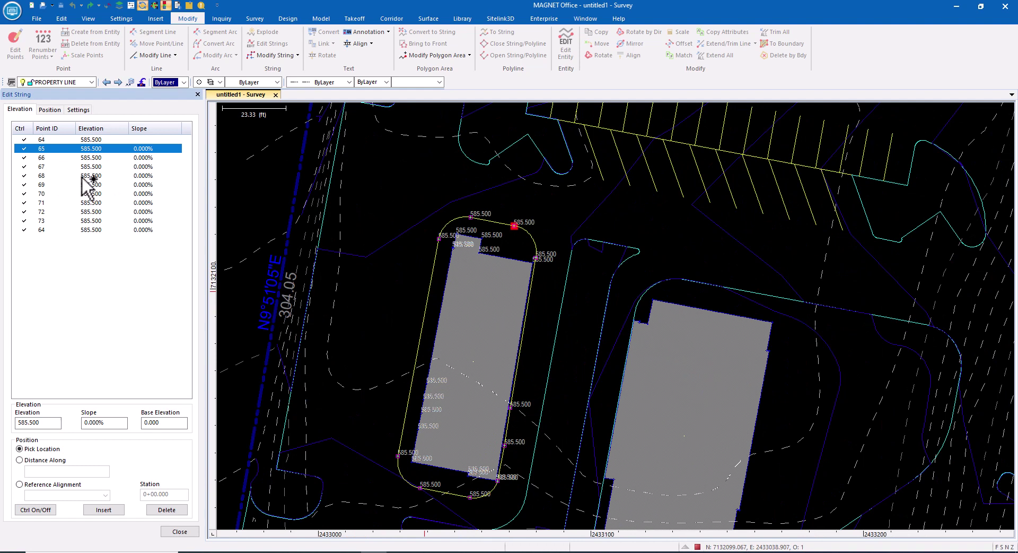
{"action": "left_click", "coordinate": [93, 140]}
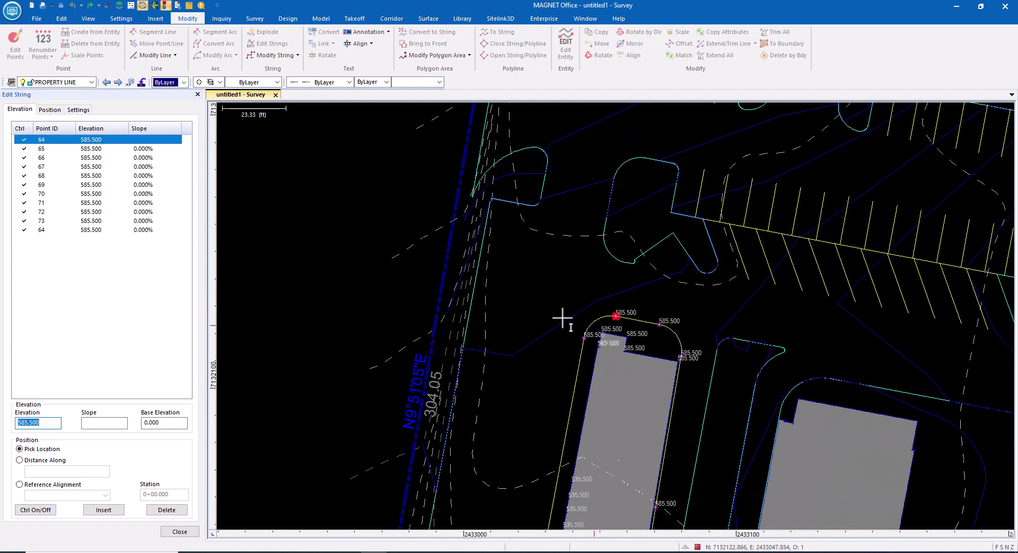
{"action": "left_click", "coordinate": [92, 149]}
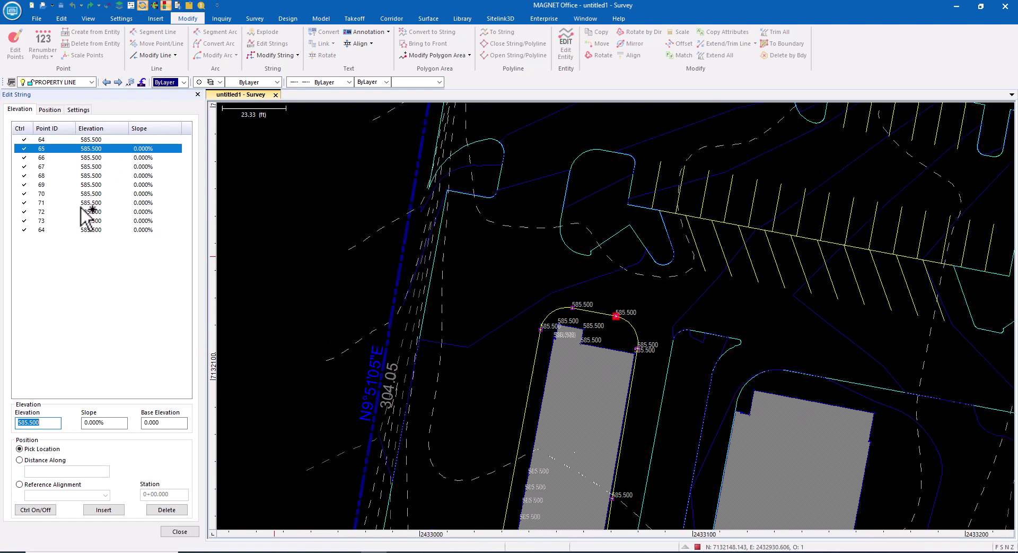
{"action": "left_click", "coordinate": [92, 220], "text": "shift"}
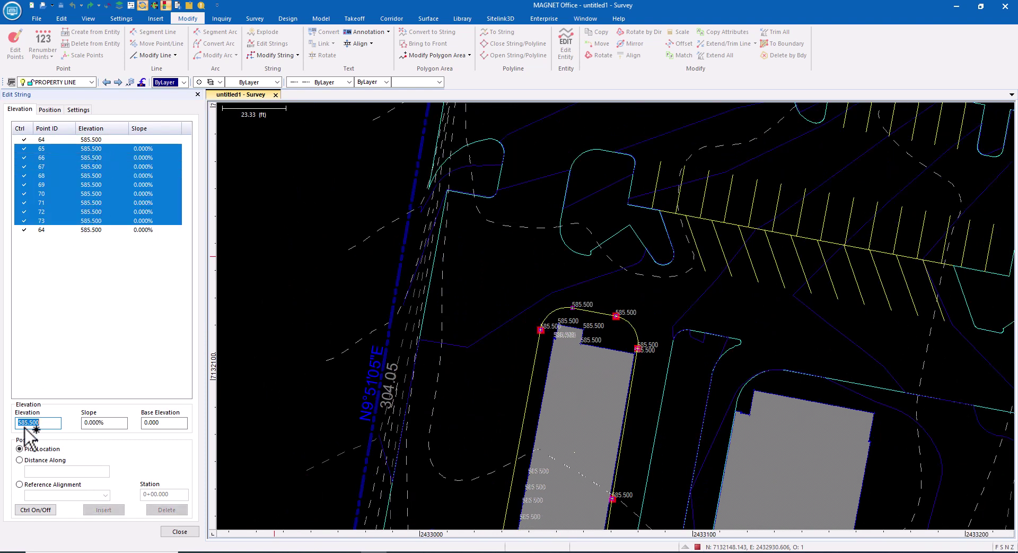
{"action": "left_click", "coordinate": [40, 510]}
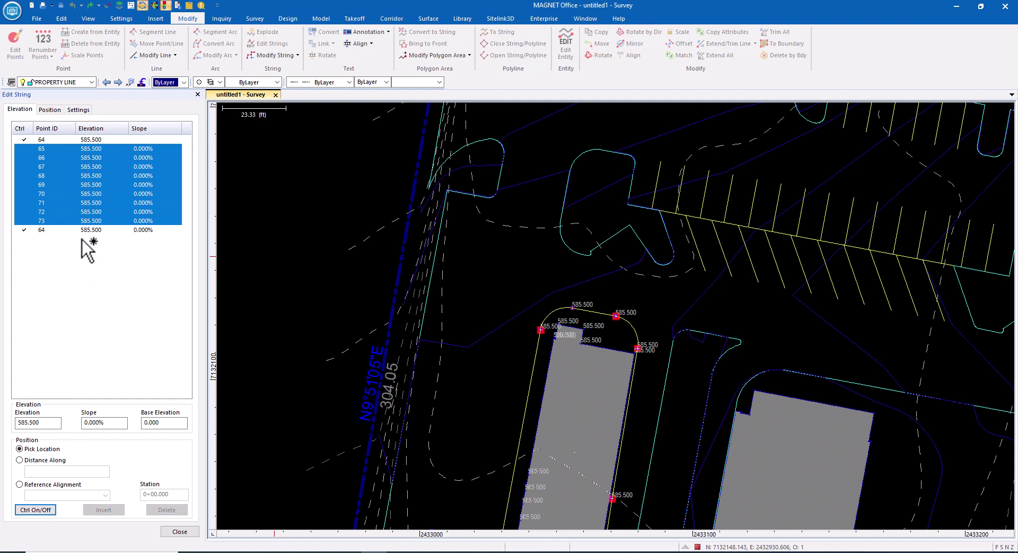
Set point 69's elevation to 586.000 so neighbouring points interpolate, then close the editor.
{"action": "left_click", "coordinate": [91, 184]}
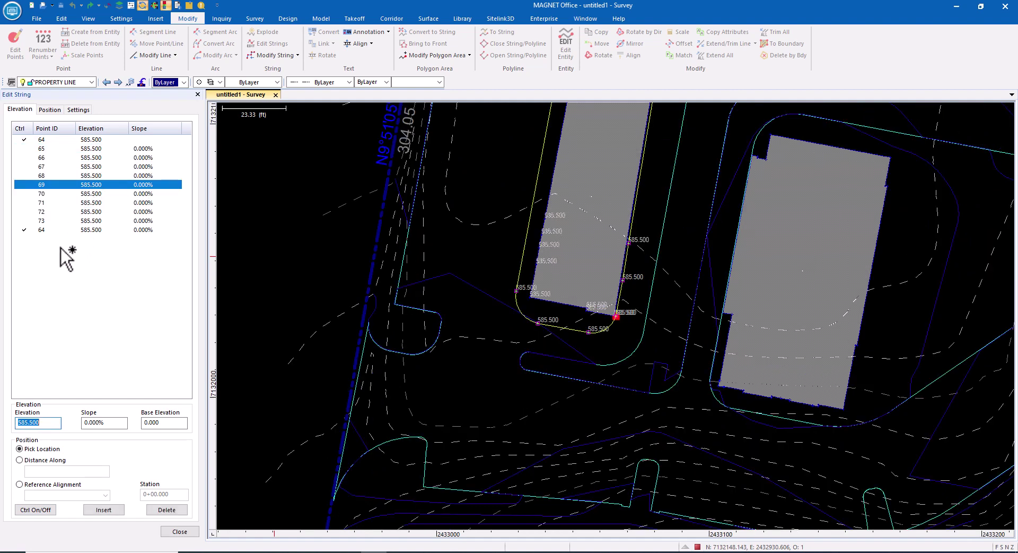
{"action": "type", "text": "586"}
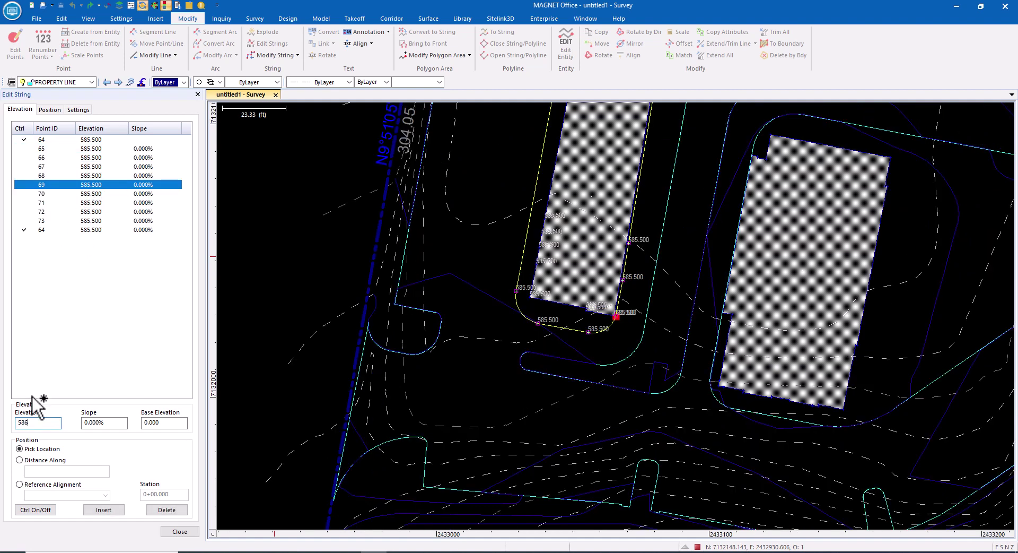
{"action": "key", "text": "Return"}
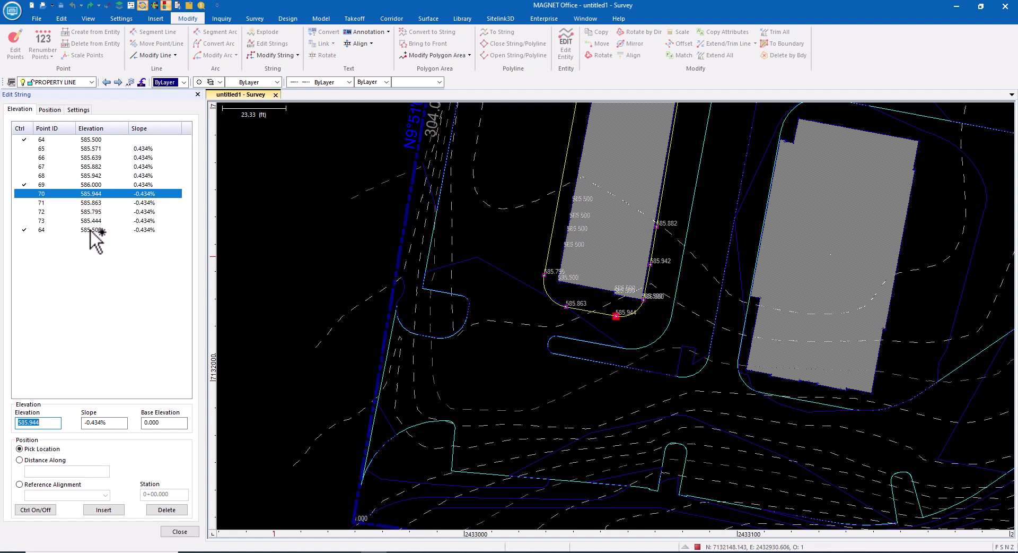
{"action": "middle_click_drag", "start_coordinate": [617, 229], "coordinate": [515, 355]}
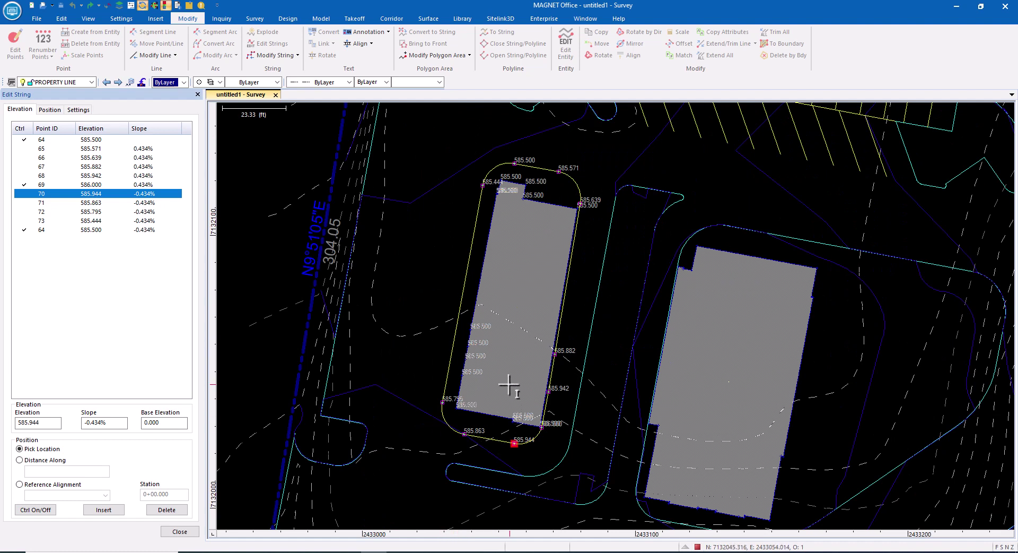
{"action": "left_click", "coordinate": [197, 94]}
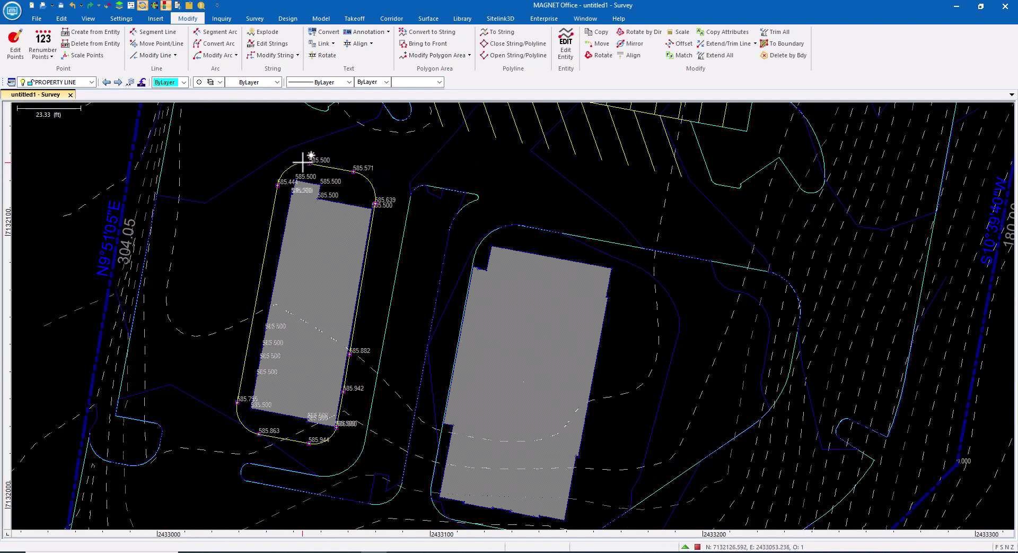
Densify the parking string at spacing 10 on straight segments and 2 on curves.
{"action": "left_click", "coordinate": [297, 55]}
{"action": "left_click", "coordinate": [283, 184]}
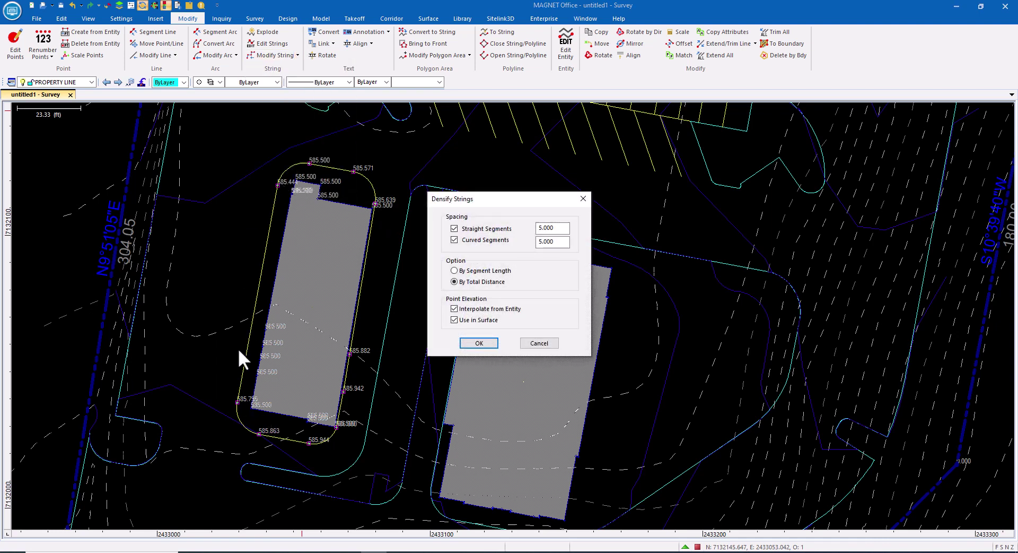
{"action": "double_click", "coordinate": [549, 228]}
{"action": "type", "text": "10"}
{"action": "double_click", "coordinate": [550, 242]}
{"action": "type", "text": "2"}
{"action": "left_click", "coordinate": [480, 344]}
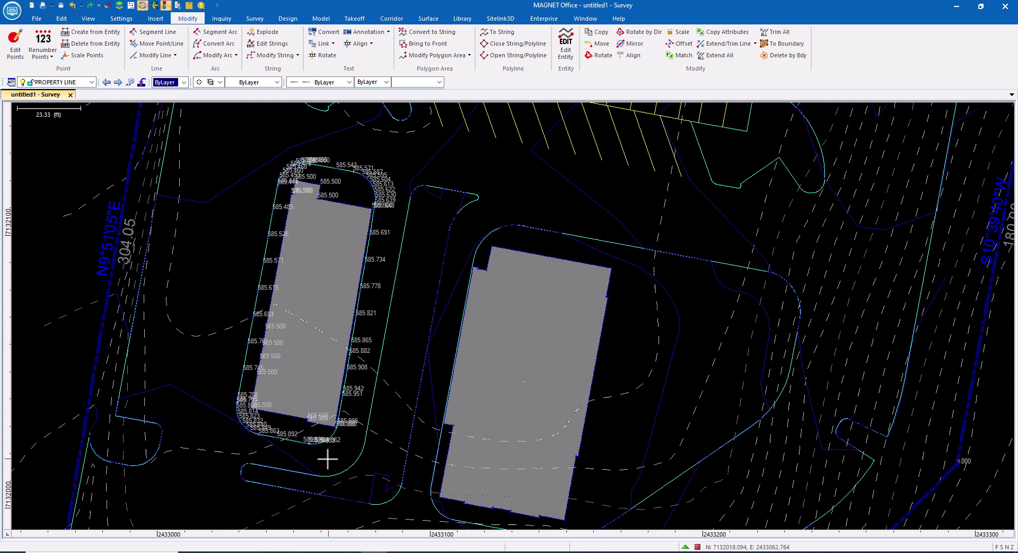
{"action": "scroll", "coordinate": [414, 291], "scroll_direction": "down", "scroll_amount": 3}
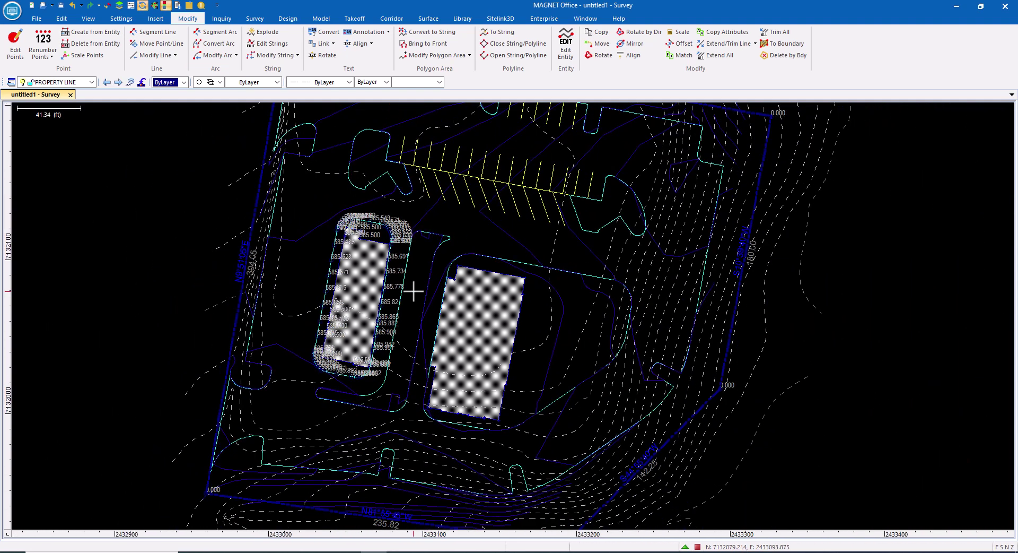
{"action": "scroll", "coordinate": [424, 265], "scroll_direction": "down", "scroll_amount": 2}
{"action": "mouse_move", "coordinate": [466, 170]}
{"action": "middle_mouse_down"}
{"action": "mouse_move", "coordinate": [459, 221]}
{"action": "mouse_move", "coordinate": [436, 264]}
{"action": "middle_mouse_up"}
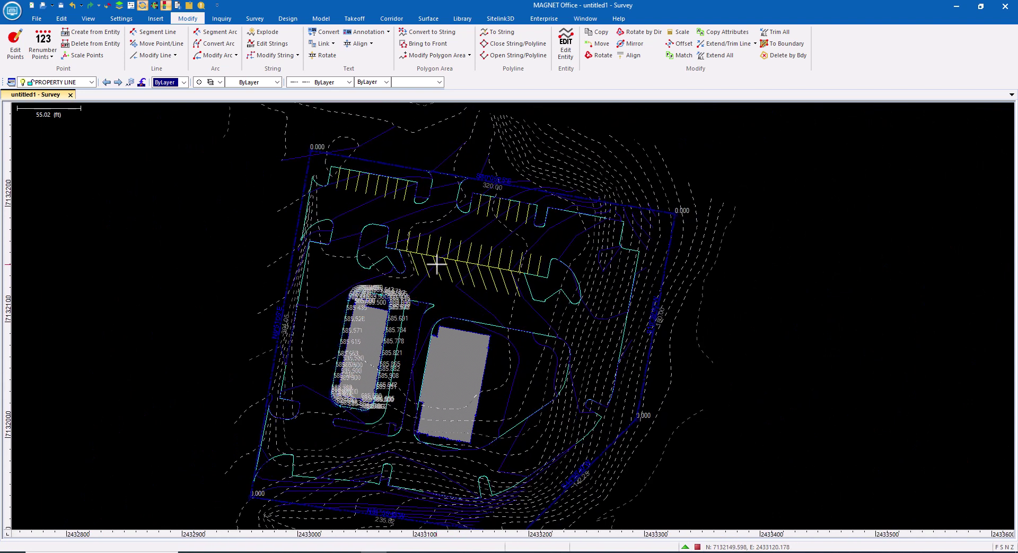